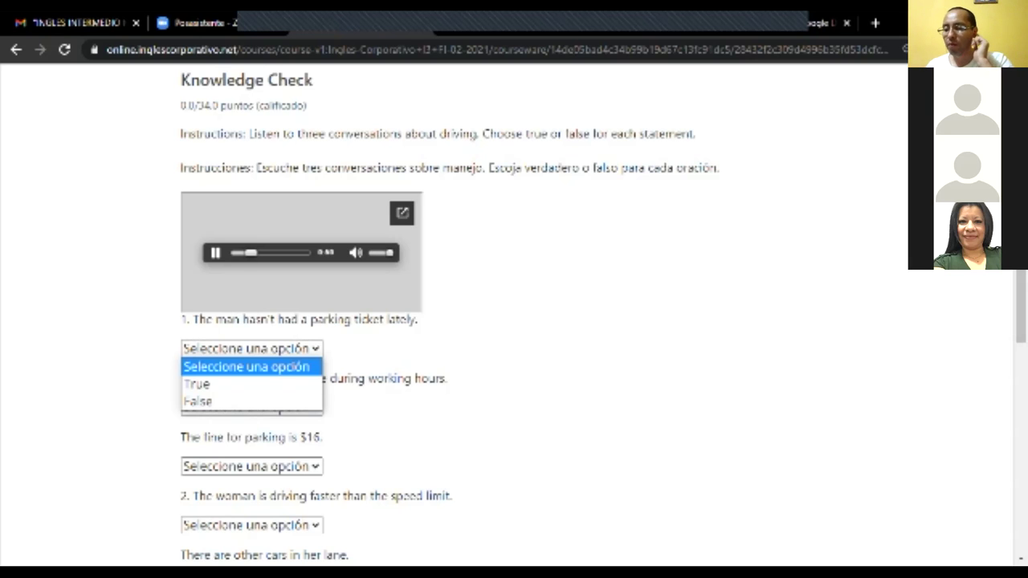
# Step: Pause the listening audio and answer False for the statement "The man hasn't had a parking ticket lately."
pyautogui.press('Escape')
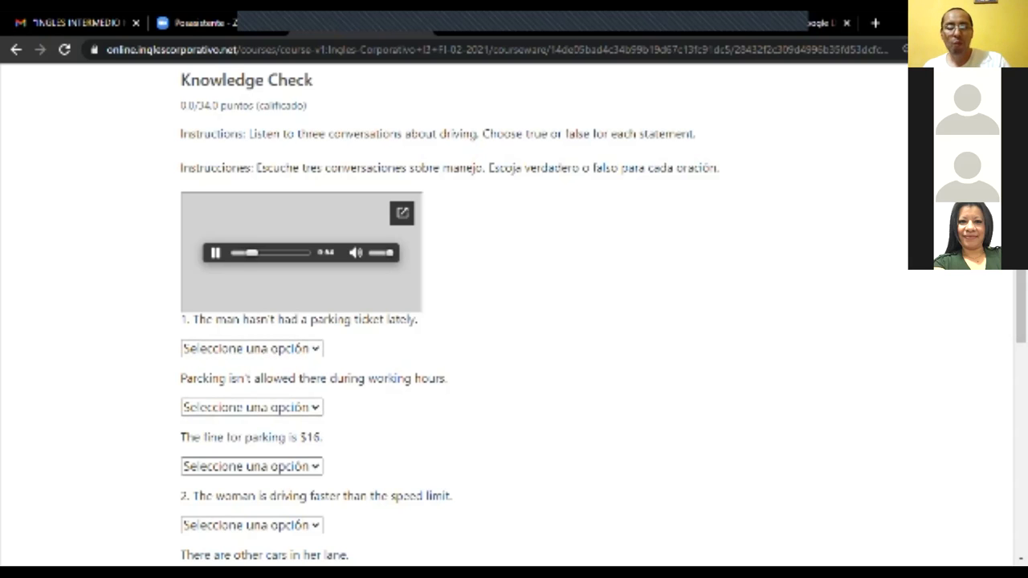
pyautogui.click(215, 252)
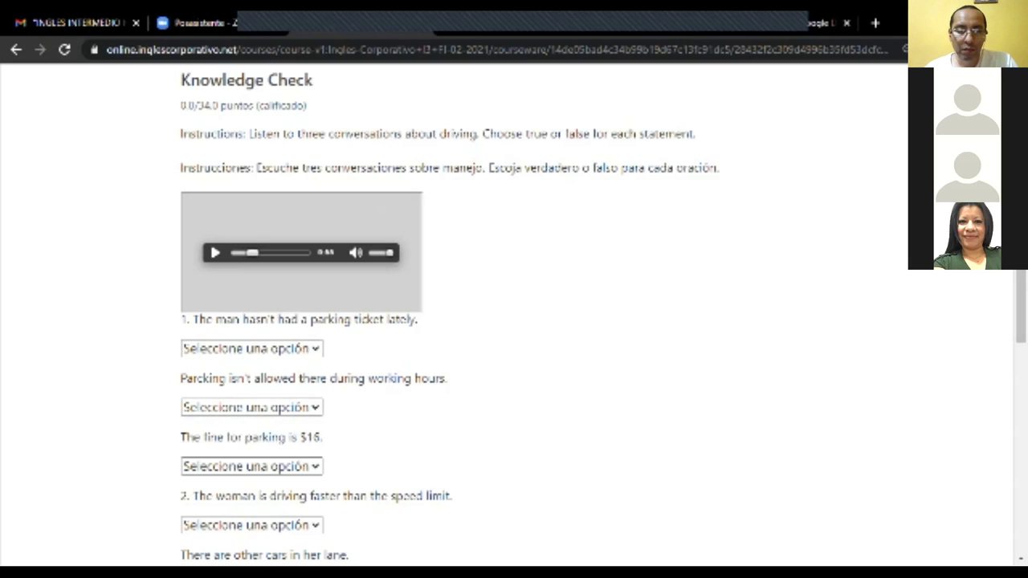
pyautogui.click(252, 349)
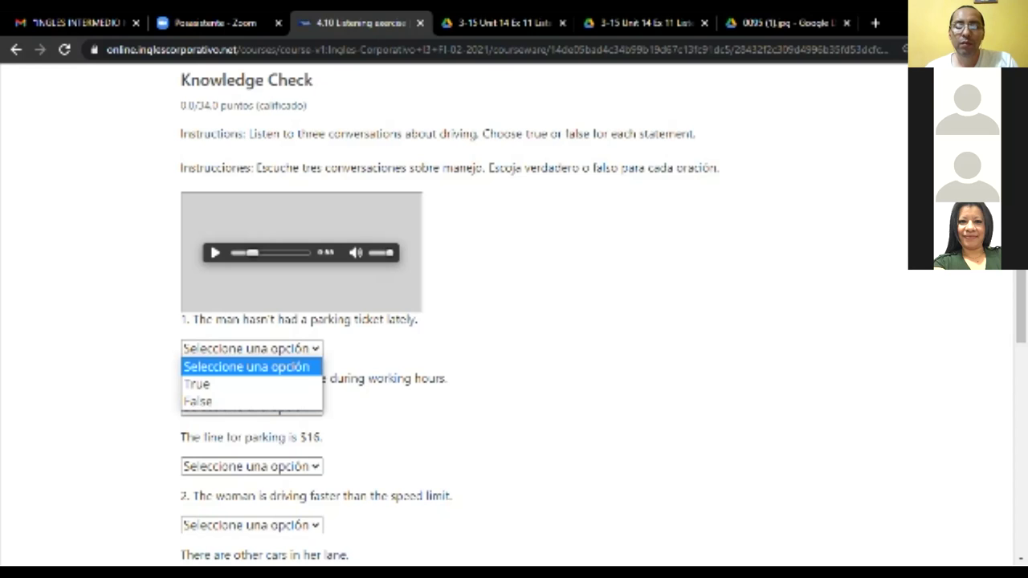
pyautogui.click(197, 401)
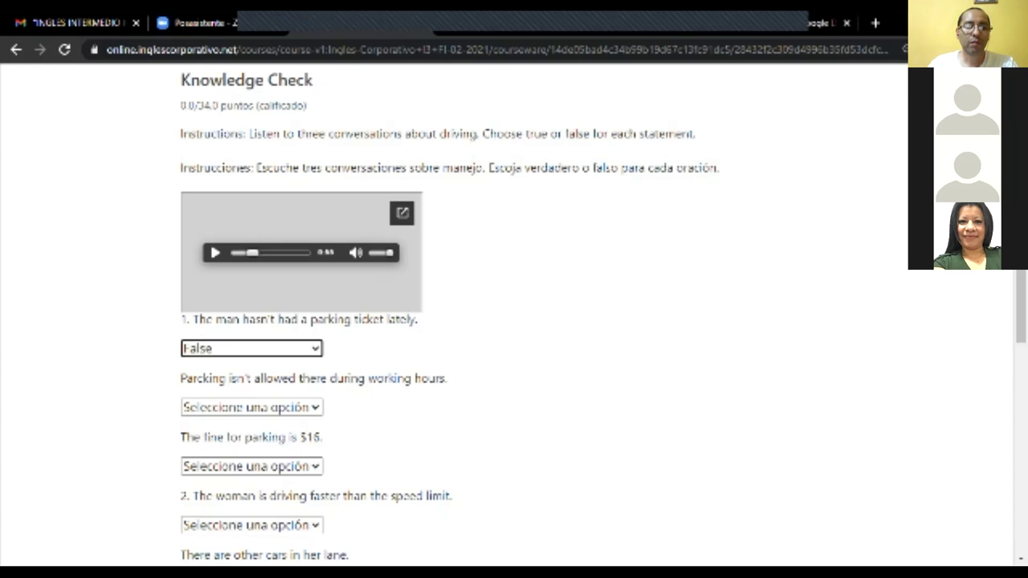
# Step: Play and pause more of the conversation audio, and read through the remaining true or false statements about driving
pyautogui.click(214, 253)
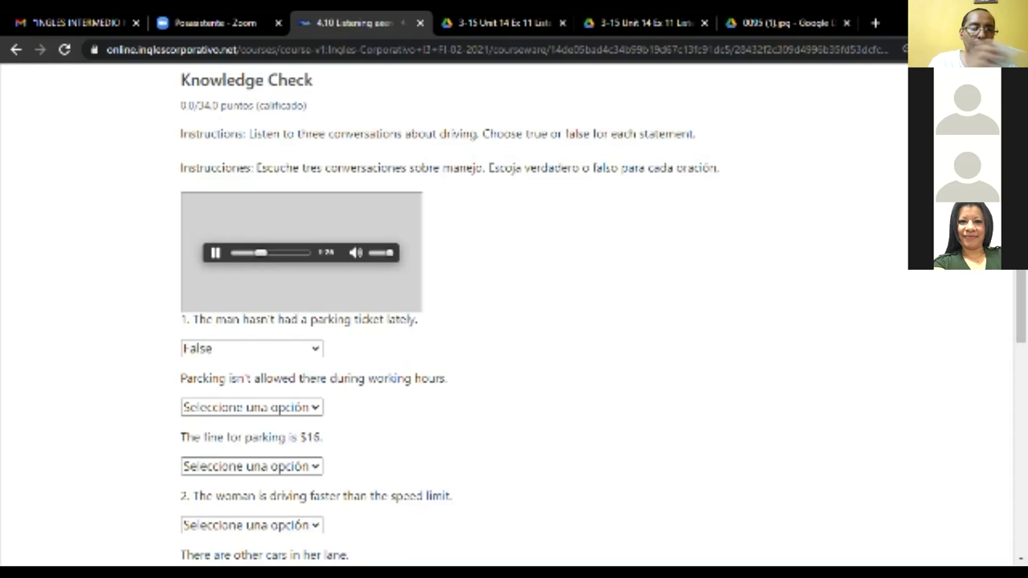
pyautogui.click(216, 253)
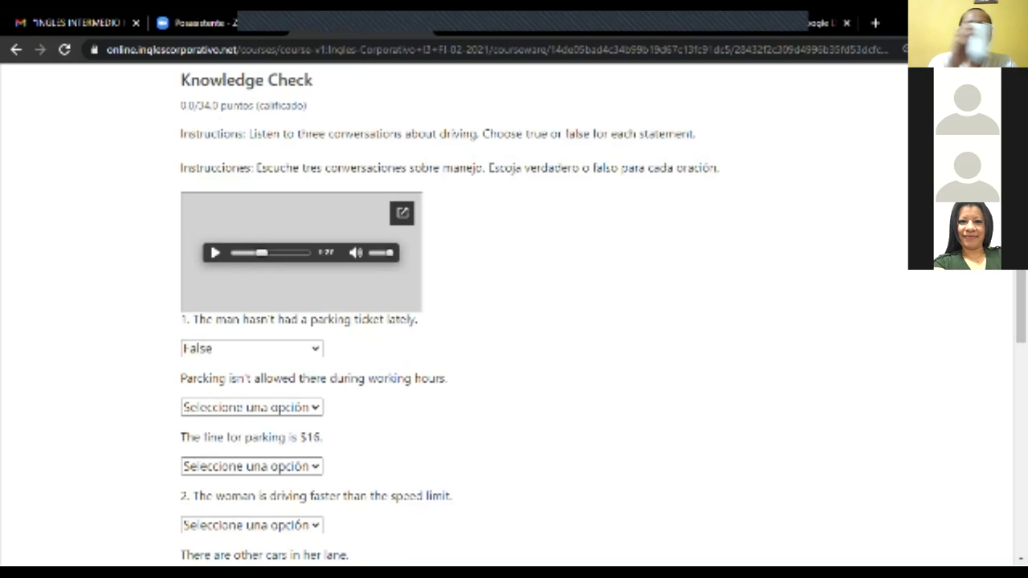
pyautogui.click(251, 407)
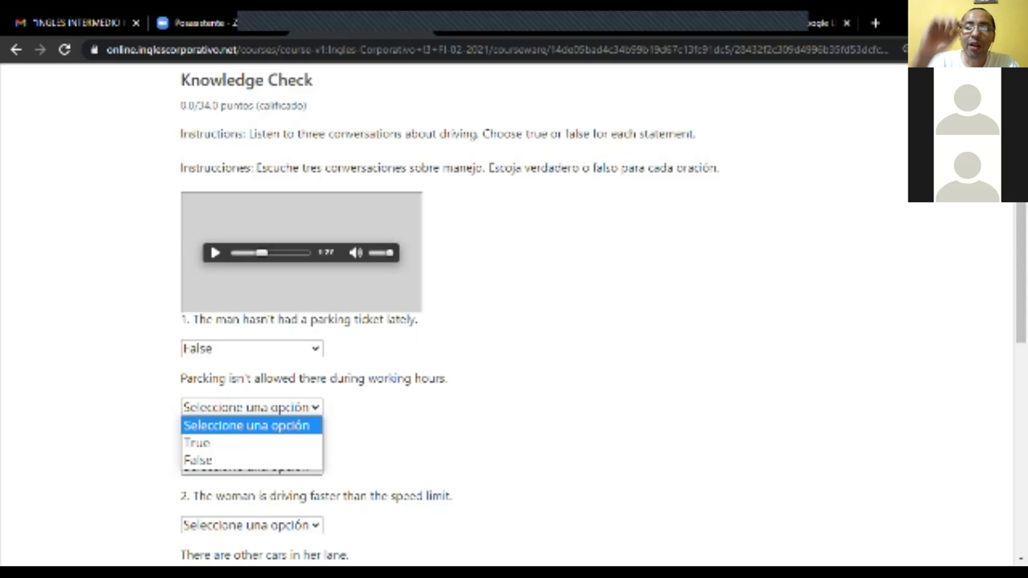
pyautogui.press('Escape')
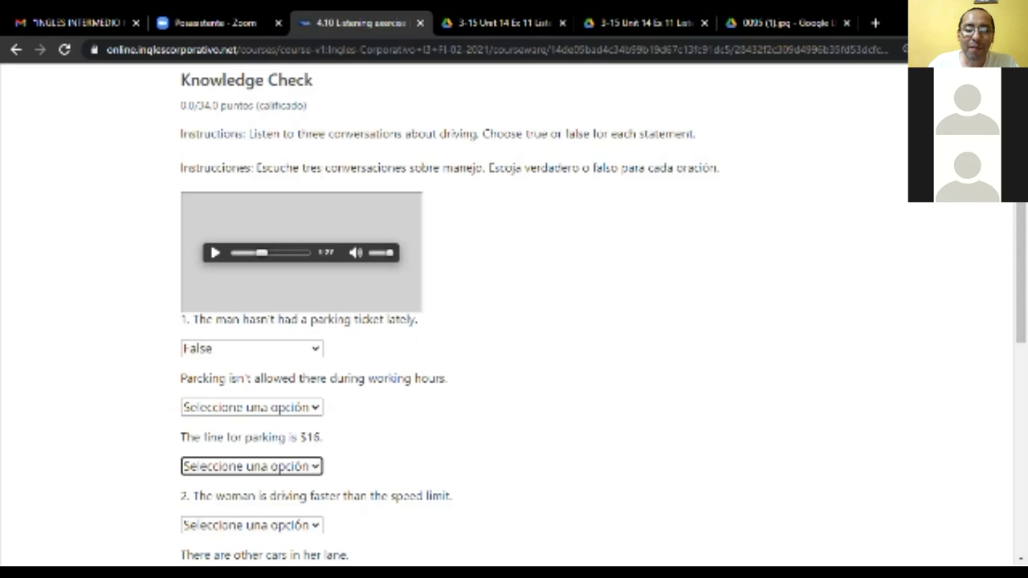
pyautogui.scroll(-2, 514, 321)
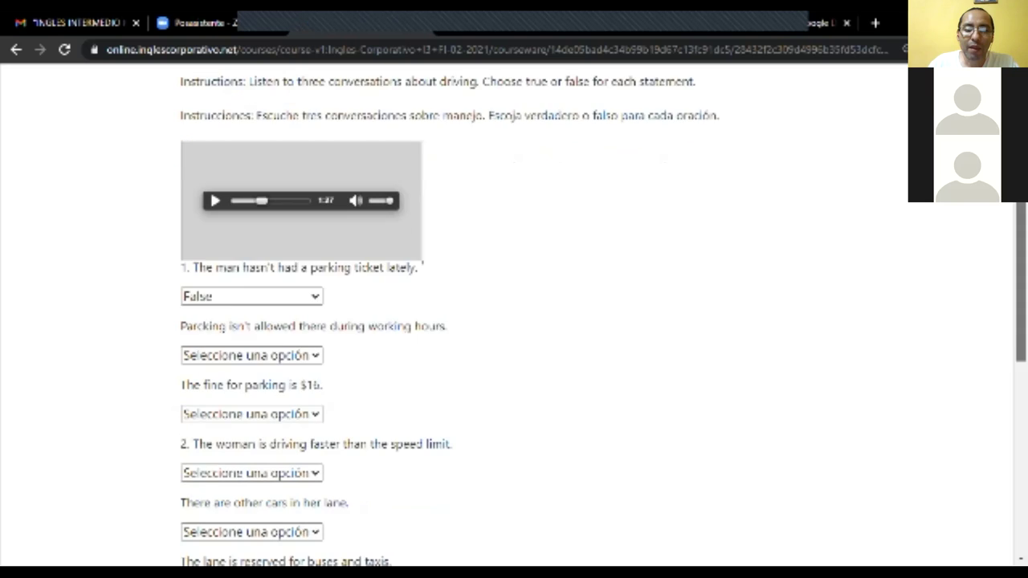
pyautogui.scroll(-1, 515, 321)
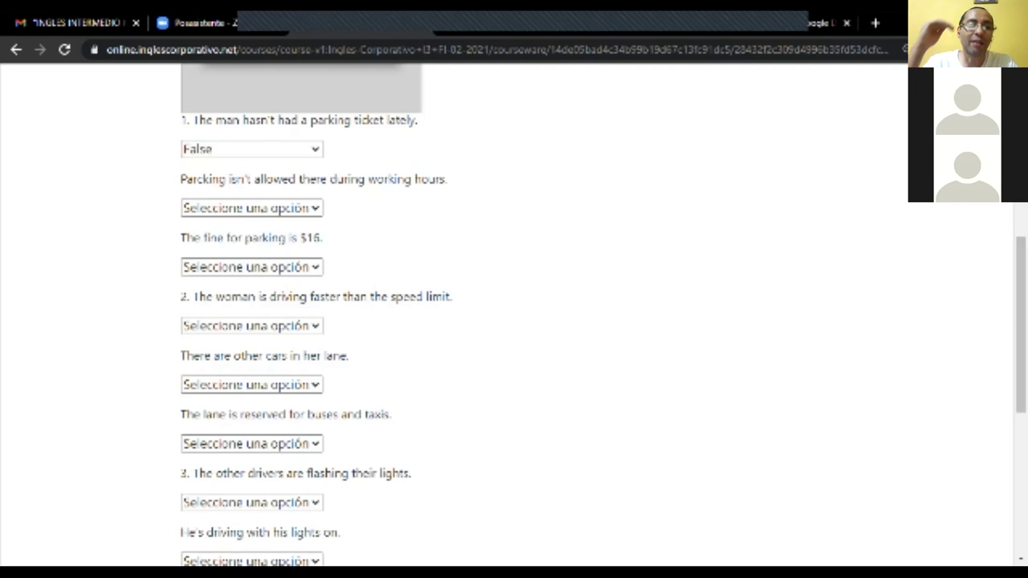
pyautogui.scroll(2, 515, 321)
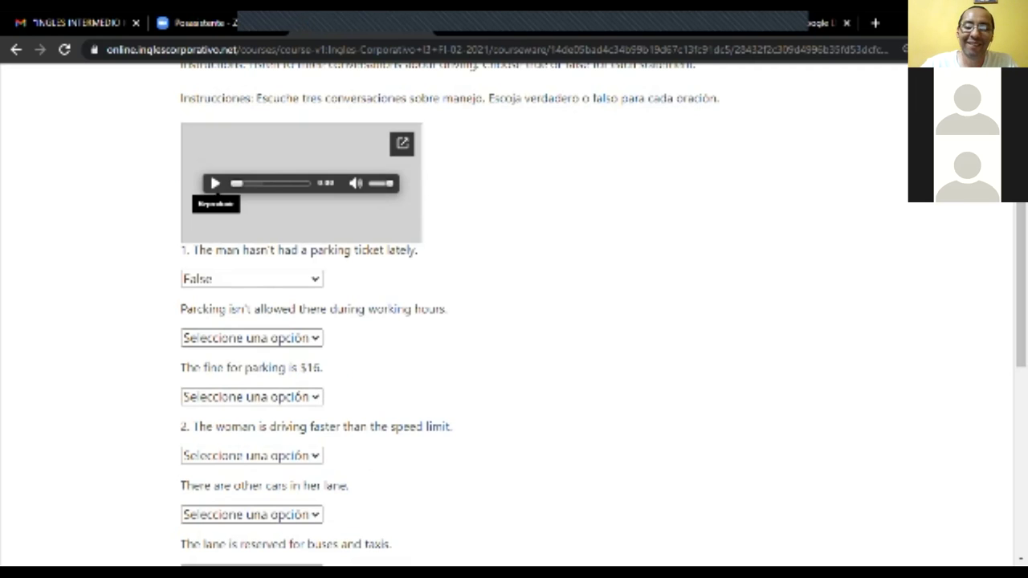
pyautogui.click(215, 183)
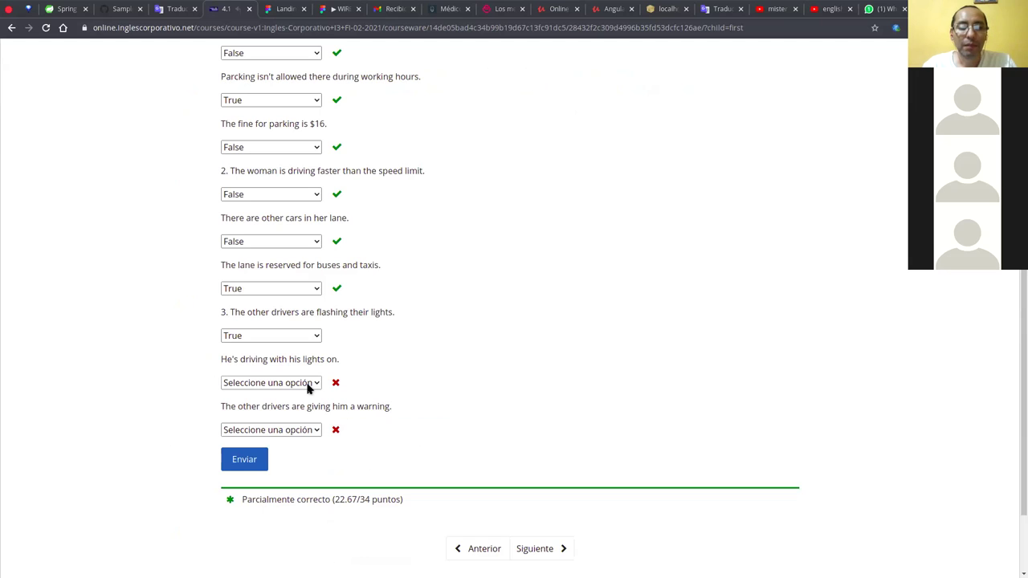
# Step: Answer False for the statement "He's driving with his lights on." in conversation 3
pyautogui.press('Tab')
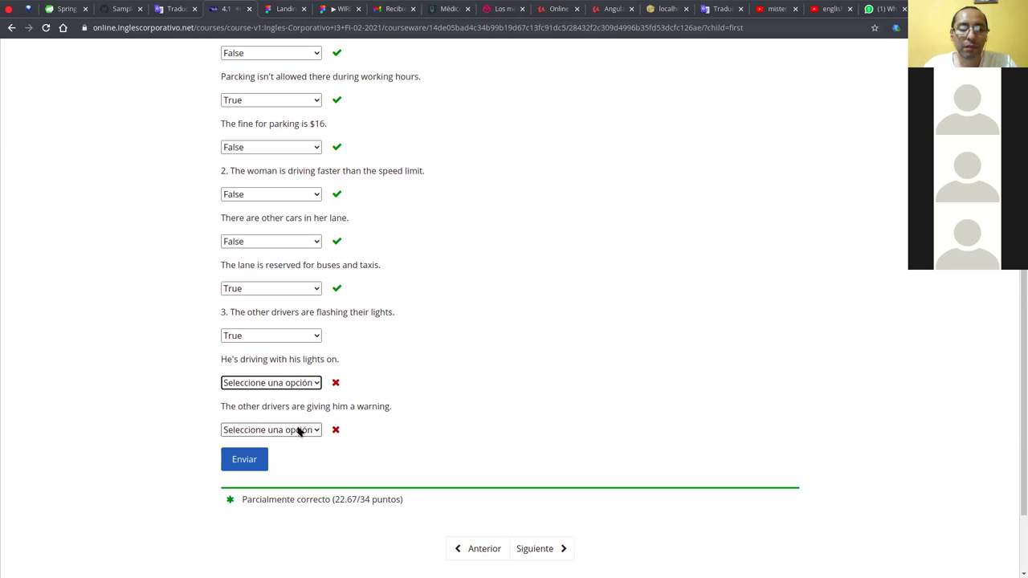
pyautogui.scroll(2, 413, 202)
pyautogui.click(251, 58)
pyautogui.scroll(-2, 474, 333)
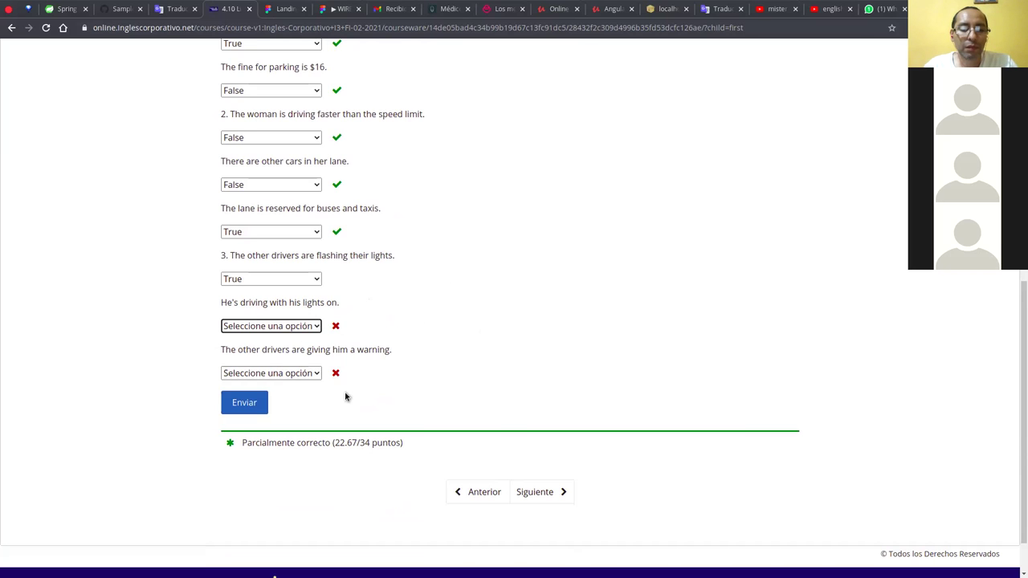
pyautogui.scroll(-1, 320, 401)
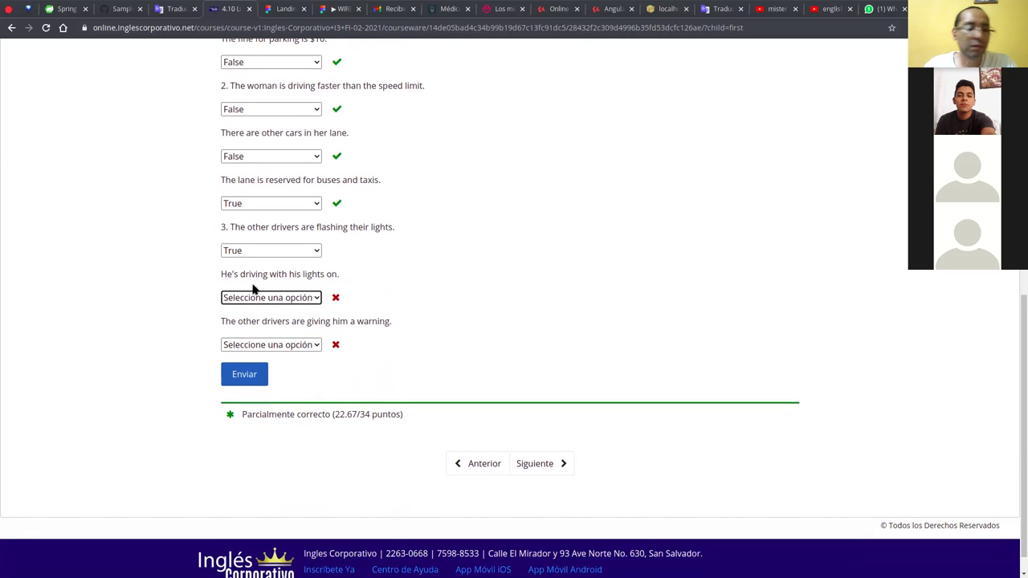
pyautogui.click(279, 304)
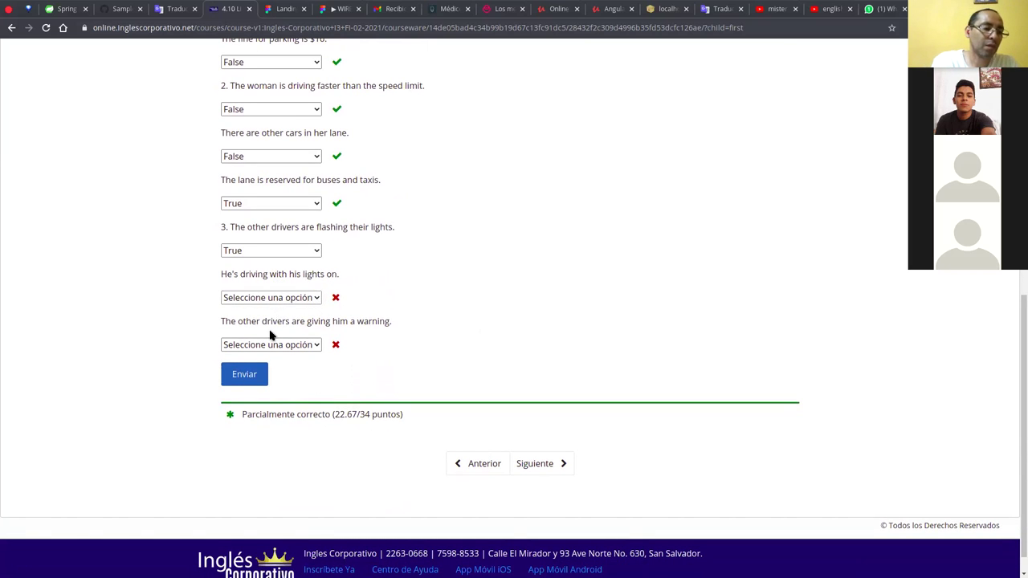
pyautogui.click(268, 335)
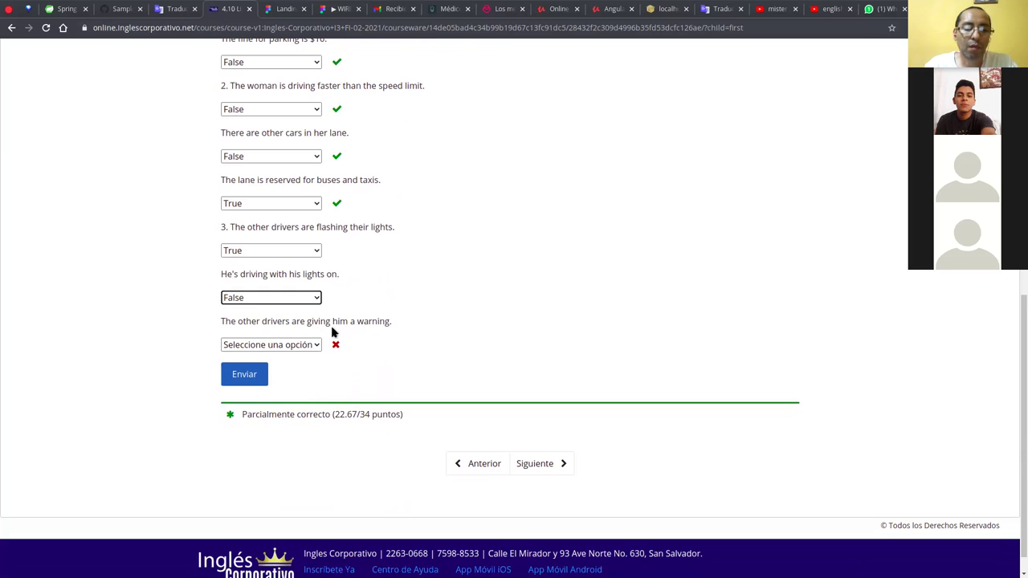
# Step: Answer True for "The other drivers are giving him a warning." and submit the Knowledge Check
pyautogui.click(293, 345)
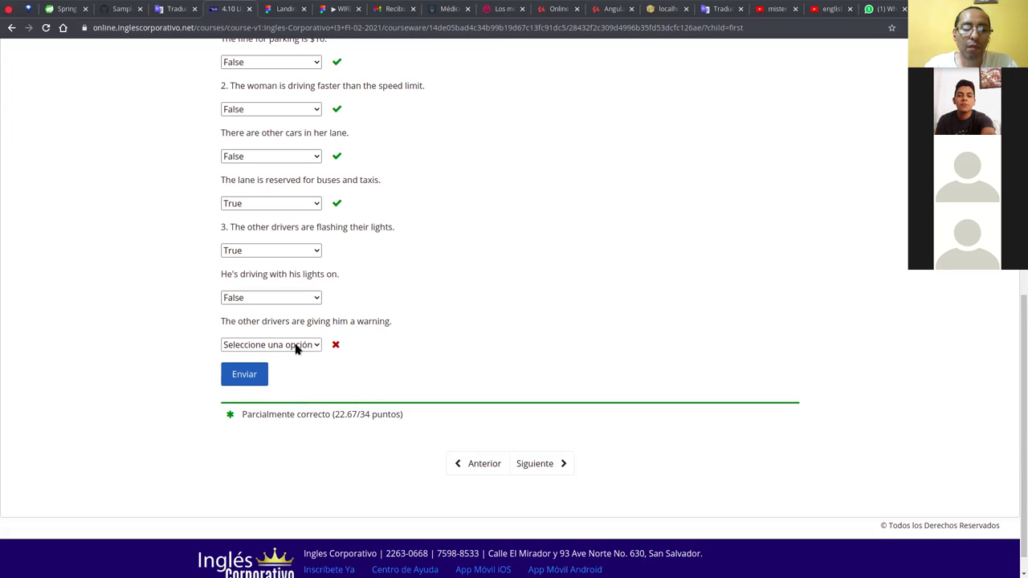
pyautogui.click(291, 380)
pyautogui.click(247, 379)
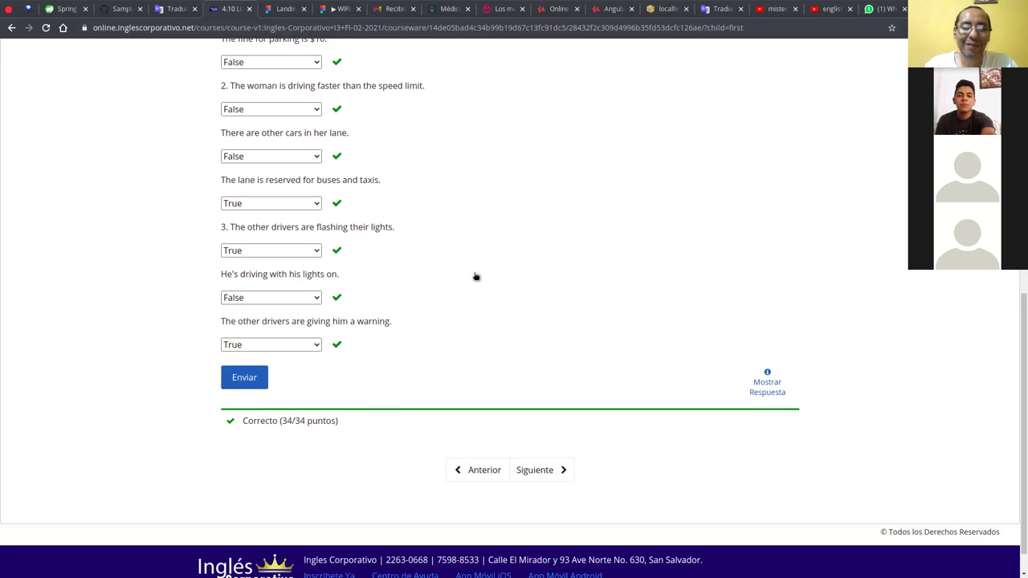
# Step: Review the graded answers for all three driving conversations, from the first statement to the score line
pyautogui.scroll(3, 481, 325)
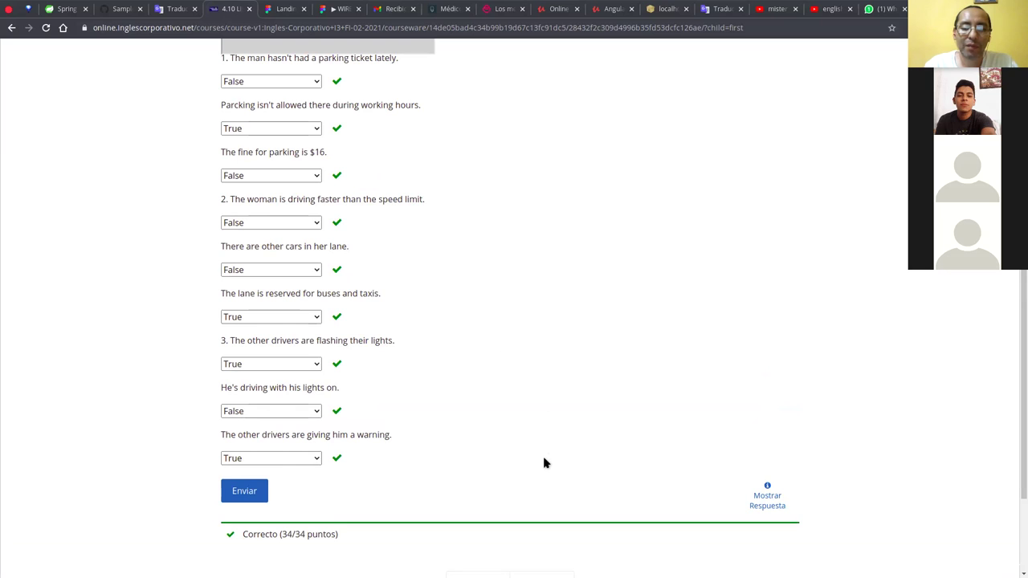
pyautogui.scroll(3, 544, 463)
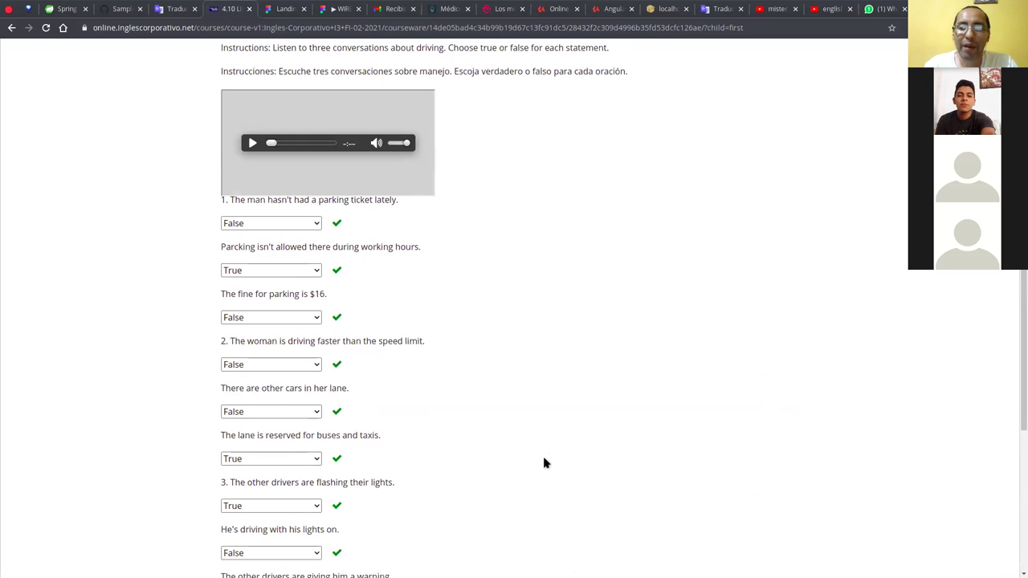
pyautogui.scroll(2, 544, 462)
pyautogui.scroll(-2, 544, 462)
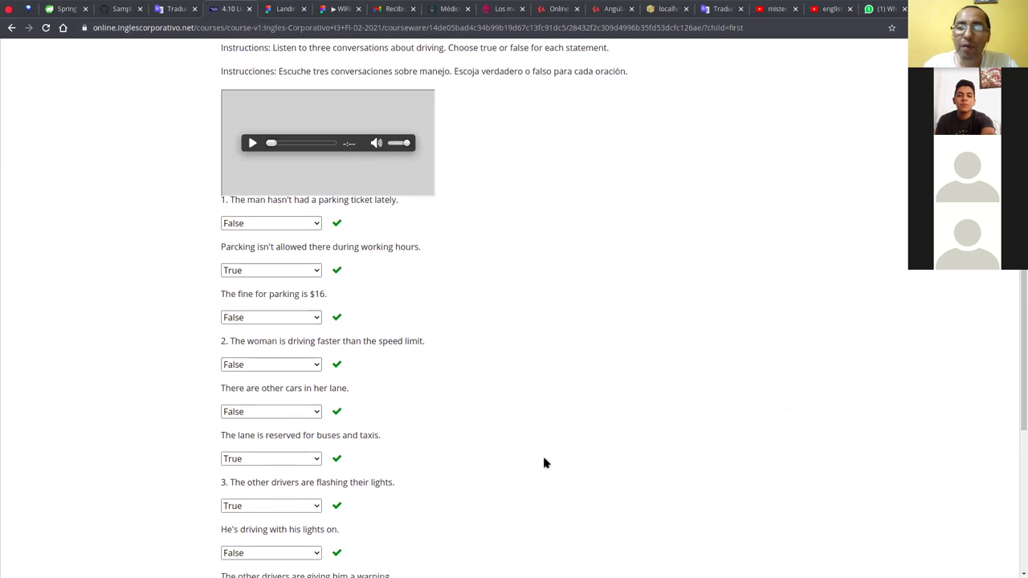
pyautogui.scroll(-4, 544, 463)
pyautogui.scroll(2, 544, 462)
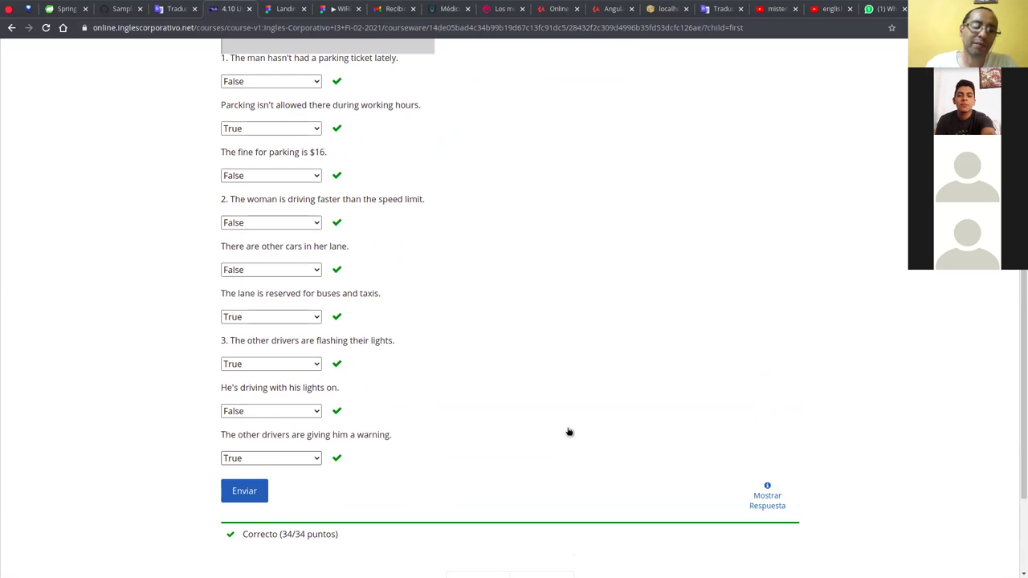
pyautogui.scroll(-2, 569, 432)
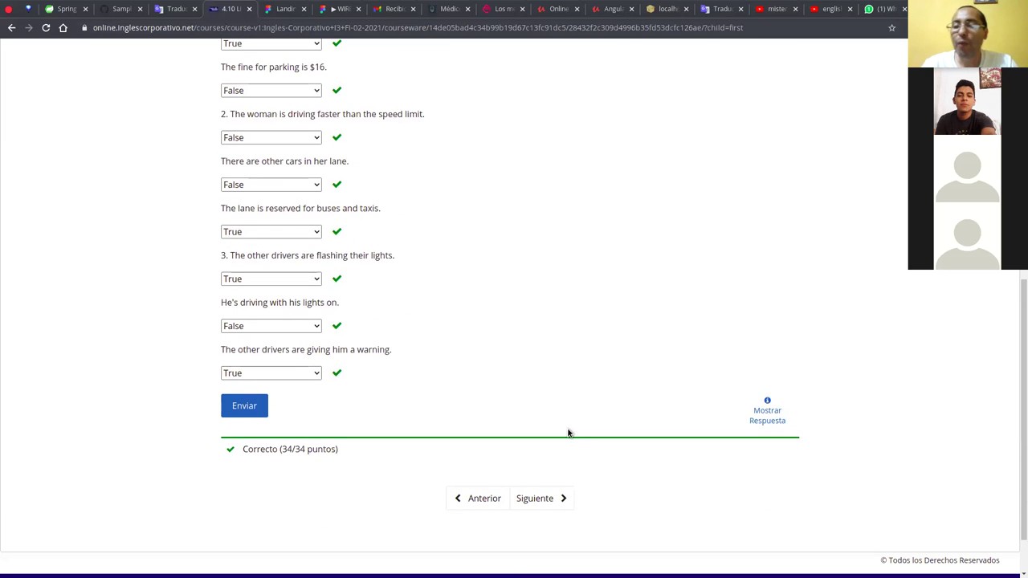
pyautogui.scroll(1, 567, 432)
pyautogui.scroll(1, 568, 432)
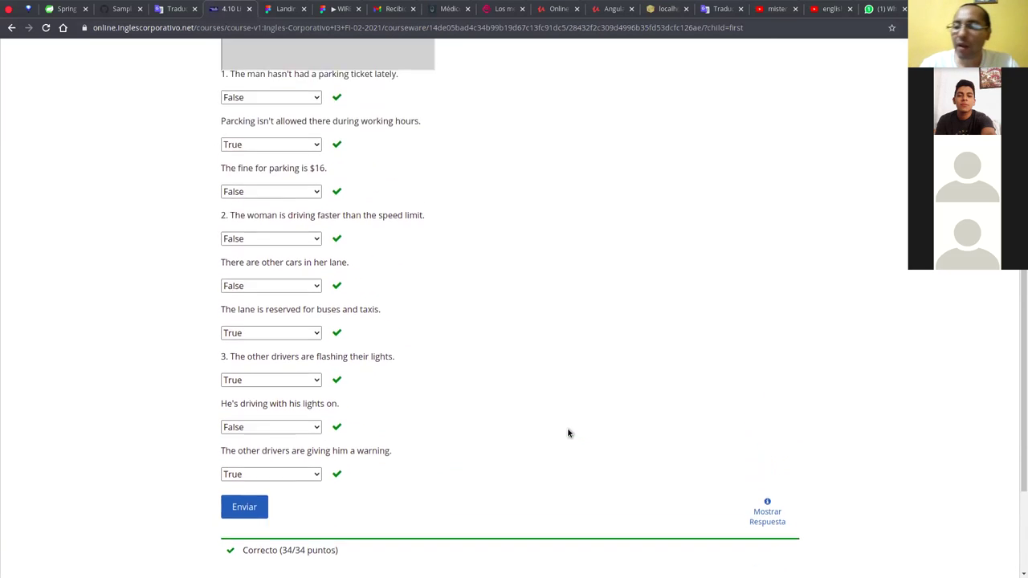
pyautogui.scroll(1, 568, 433)
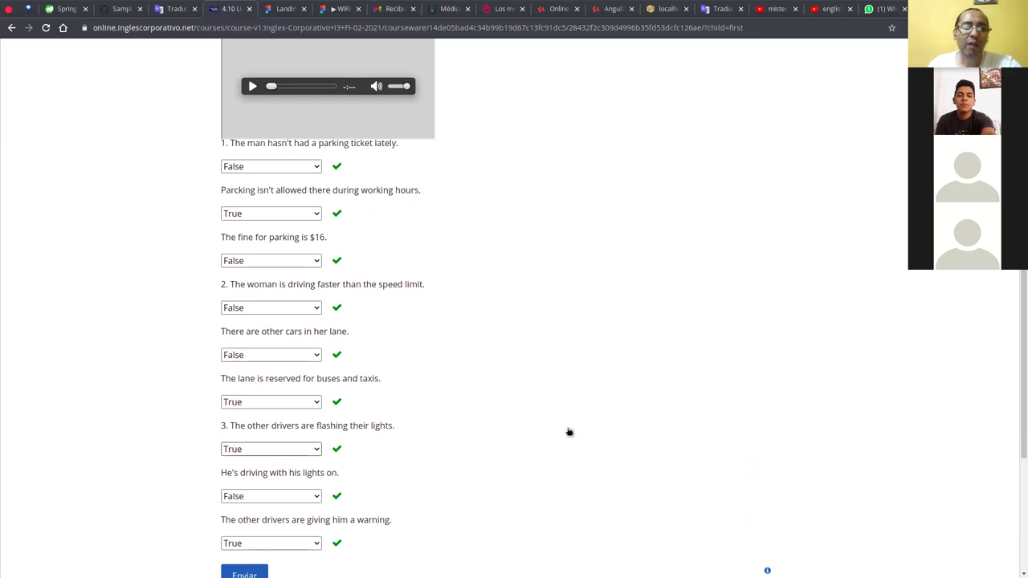
pyautogui.scroll(-3, 567, 434)
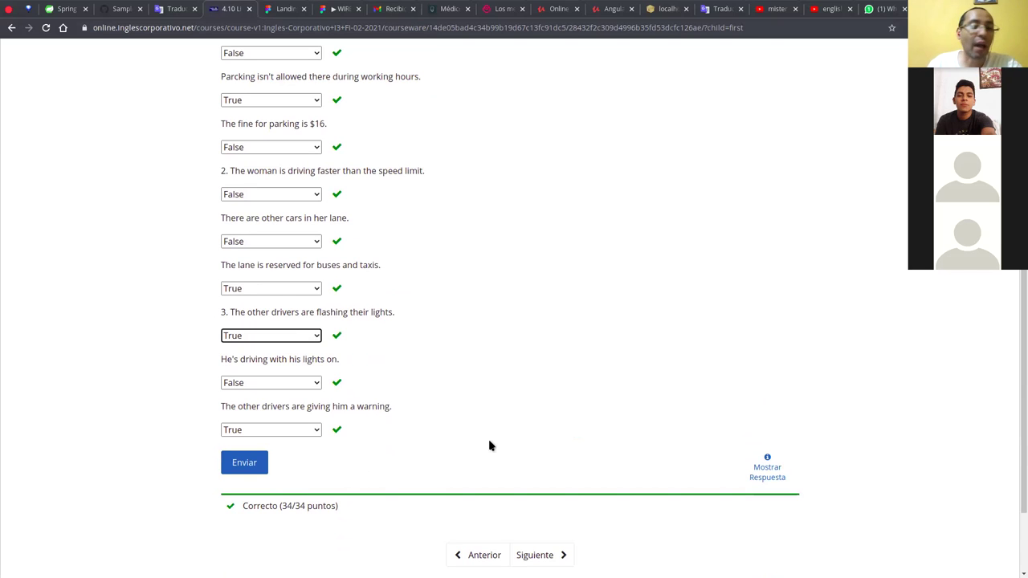
pyautogui.scroll(3, 490, 446)
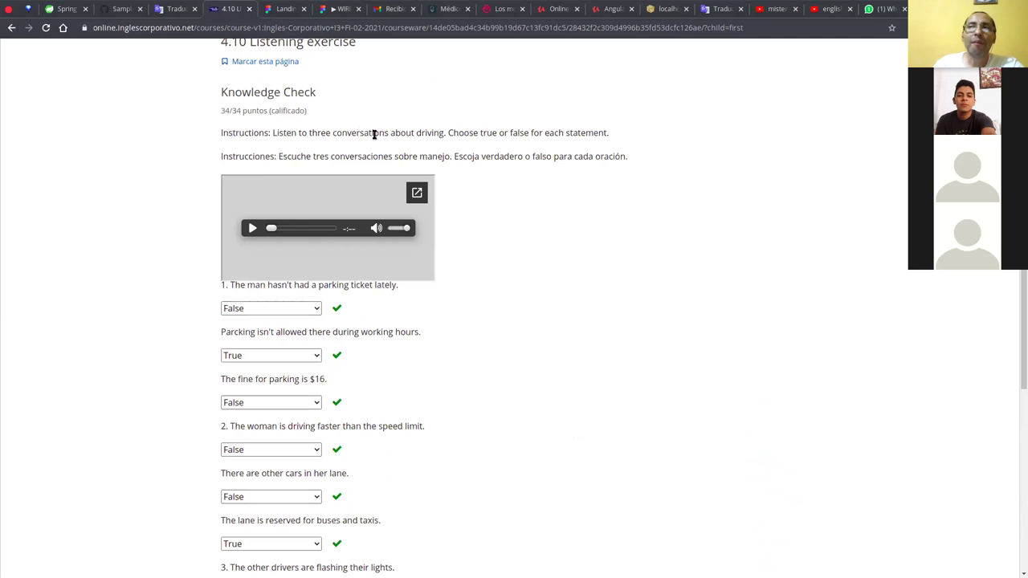
# Step: Highlight key words in the English and Spanish instructions, such as "driving" and "Escuche", and look over the answered statements again
pyautogui.doubleClick(424, 132)
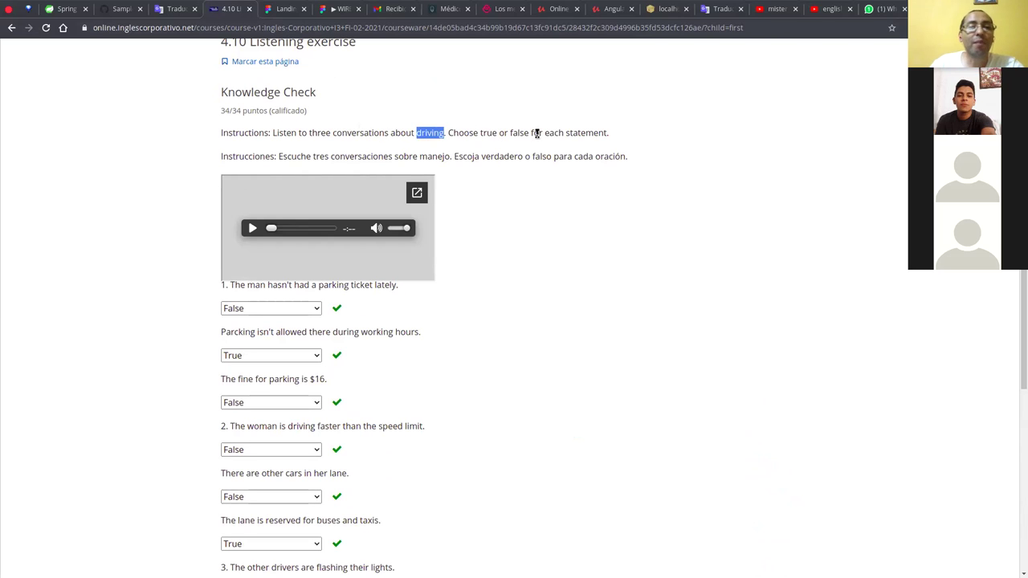
pyautogui.doubleClick(583, 132)
pyautogui.moveTo(624, 159); pyautogui.dragTo(281, 158)
pyautogui.doubleClick(294, 156)
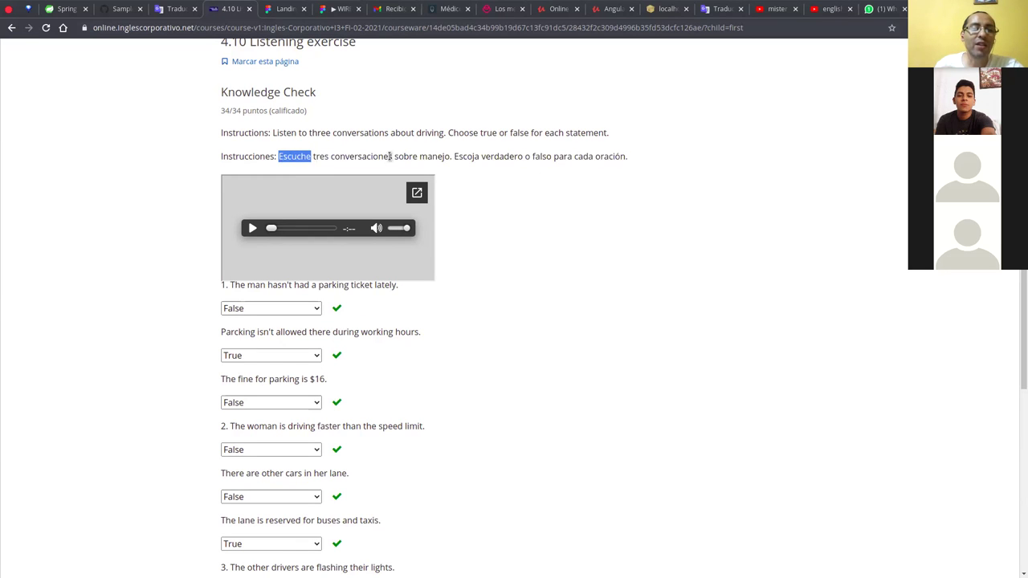
pyautogui.doubleClick(493, 157)
pyautogui.click(639, 159)
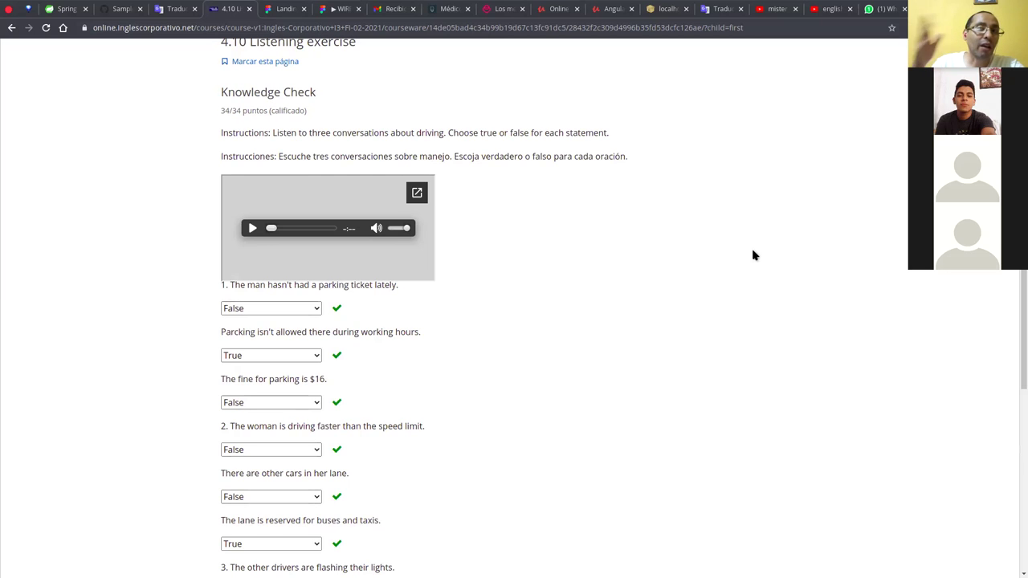
pyautogui.scroll(-4, 753, 255)
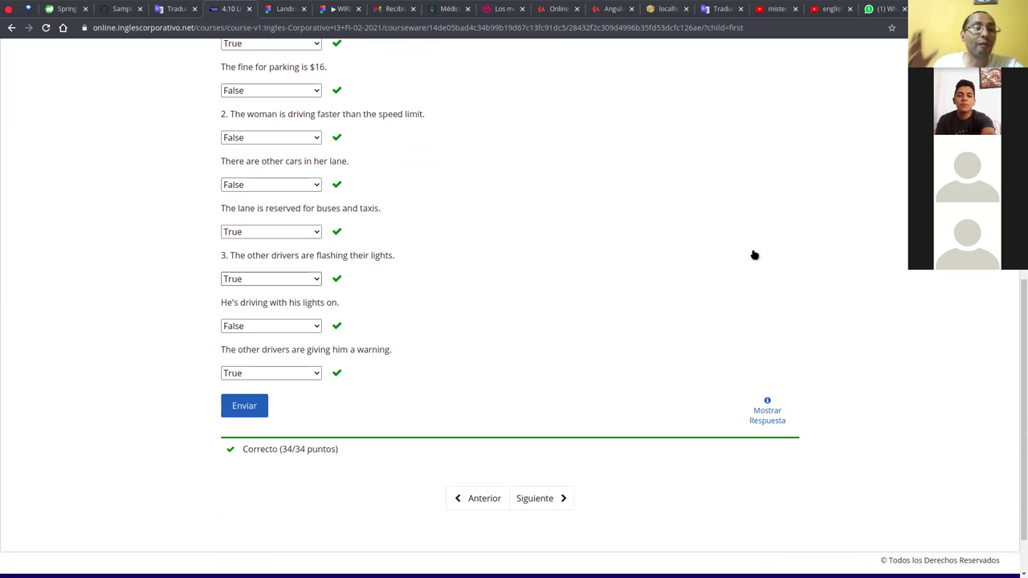
pyautogui.scroll(5, 753, 254)
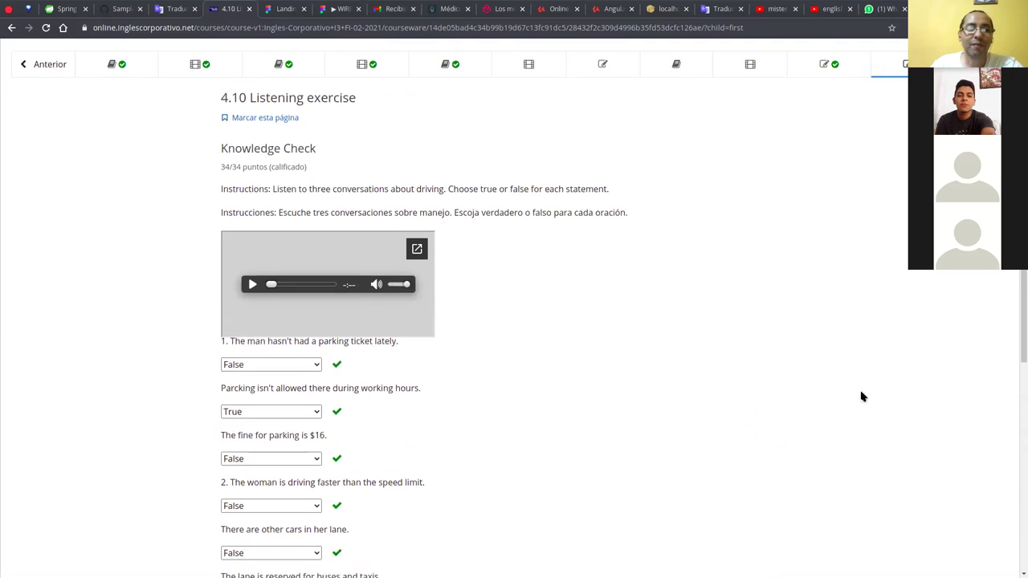
# Step: Go on to the 5.0 Lesson Objective page and return from there to the course outline at Section 5
pyautogui.scroll(-3, 860, 397)
pyautogui.scroll(-3, 861, 396)
pyautogui.click(557, 436)
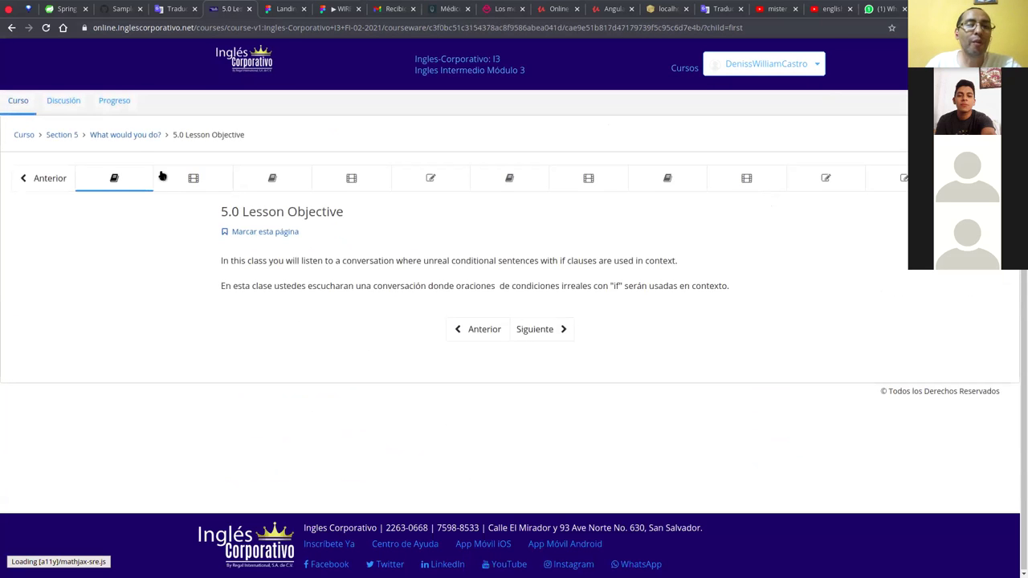
pyautogui.click(53, 136)
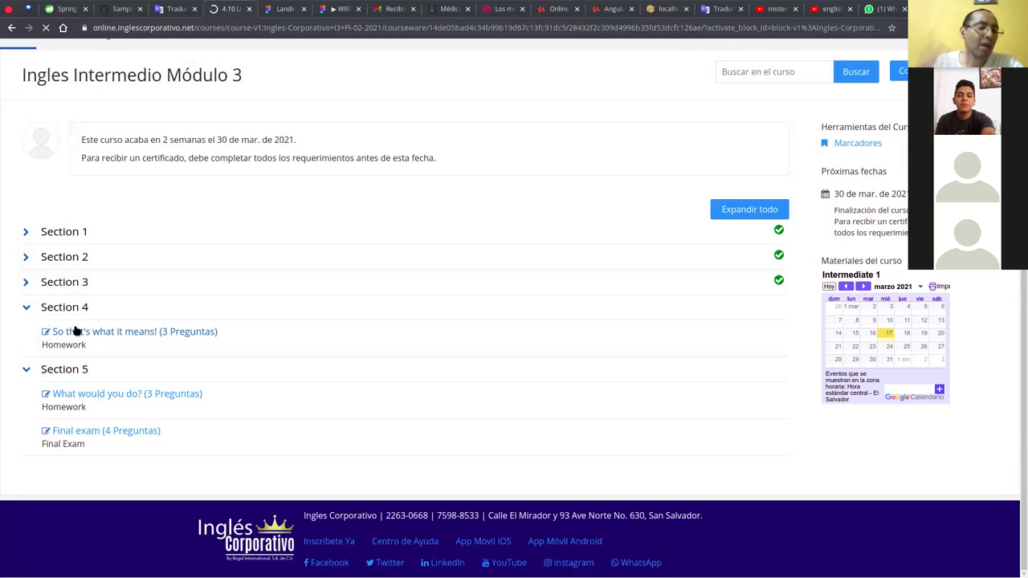
# Step: Look over the graded true/false answers on the 4.10 Listening exercise page again, along with the instructions and audio player
pyautogui.scroll(-3, 606, 311)
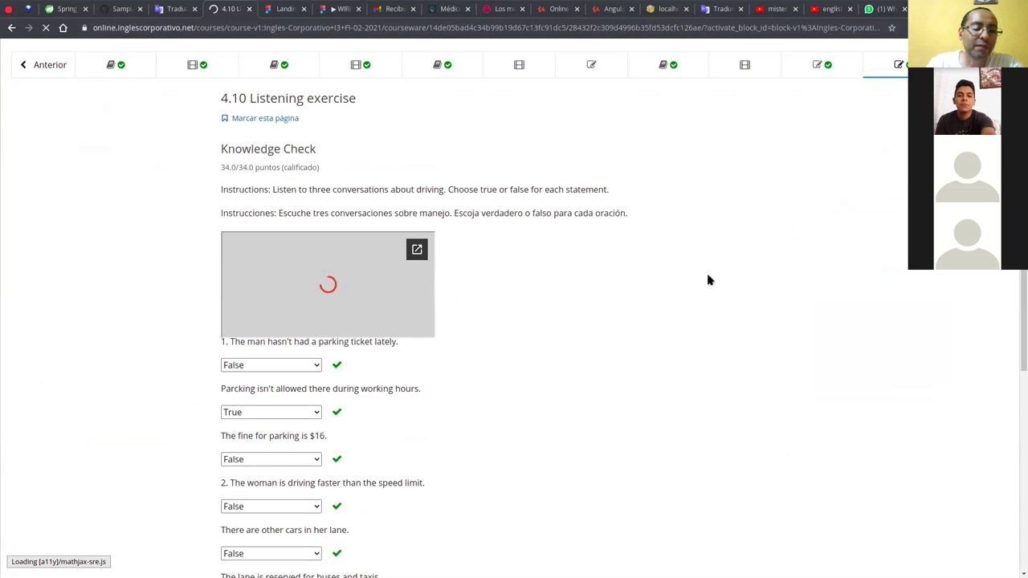
pyautogui.scroll(-5, 894, 75)
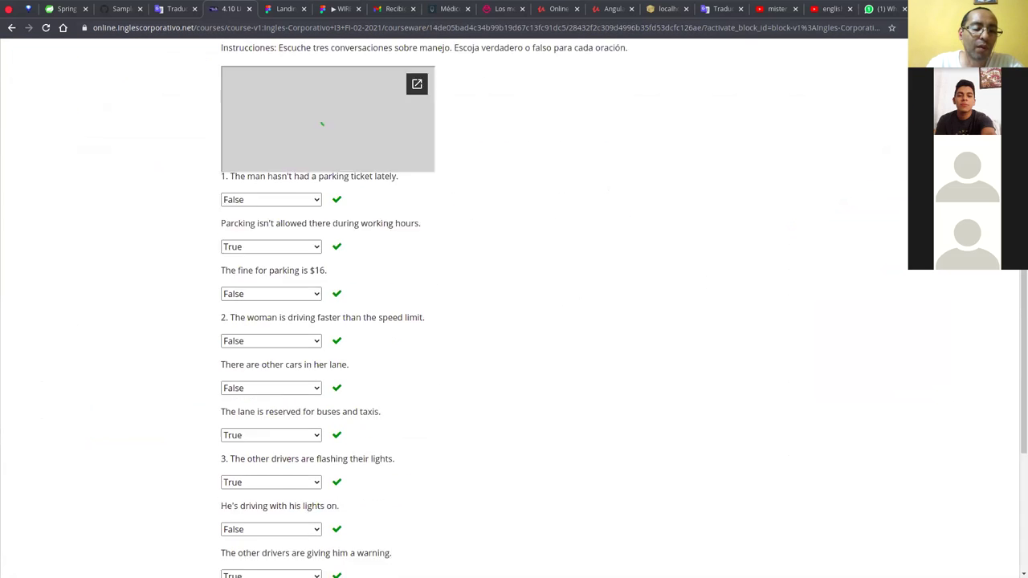
pyautogui.scroll(2, 514, 305)
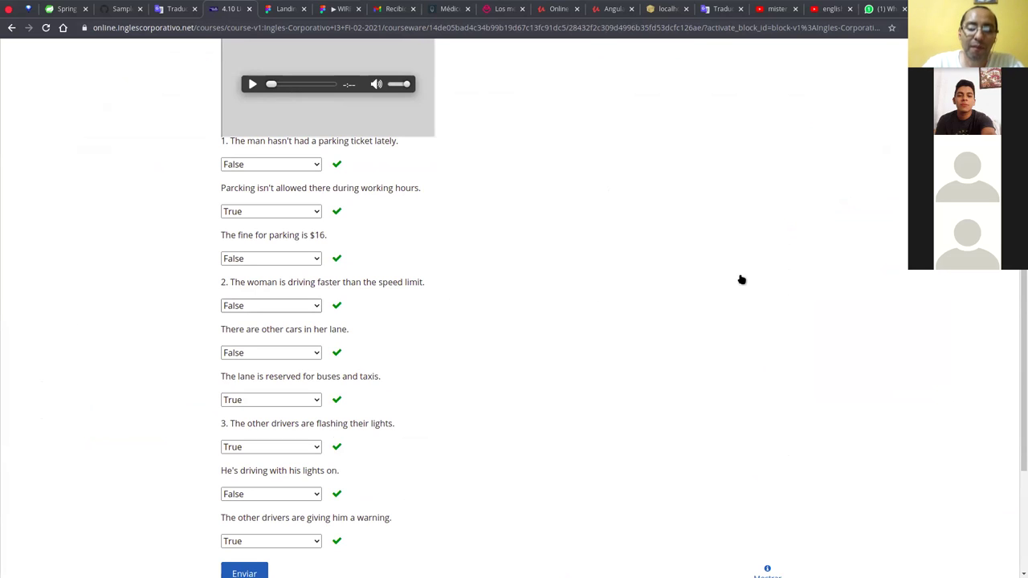
pyautogui.scroll(-1, 741, 280)
pyautogui.scroll(2, 741, 281)
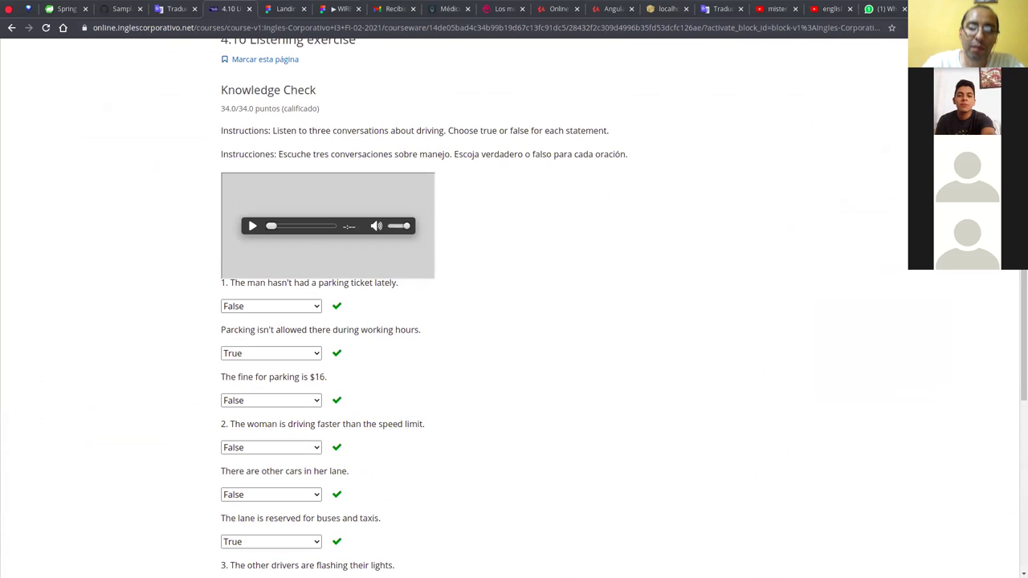
pyautogui.scroll(1, 514, 305)
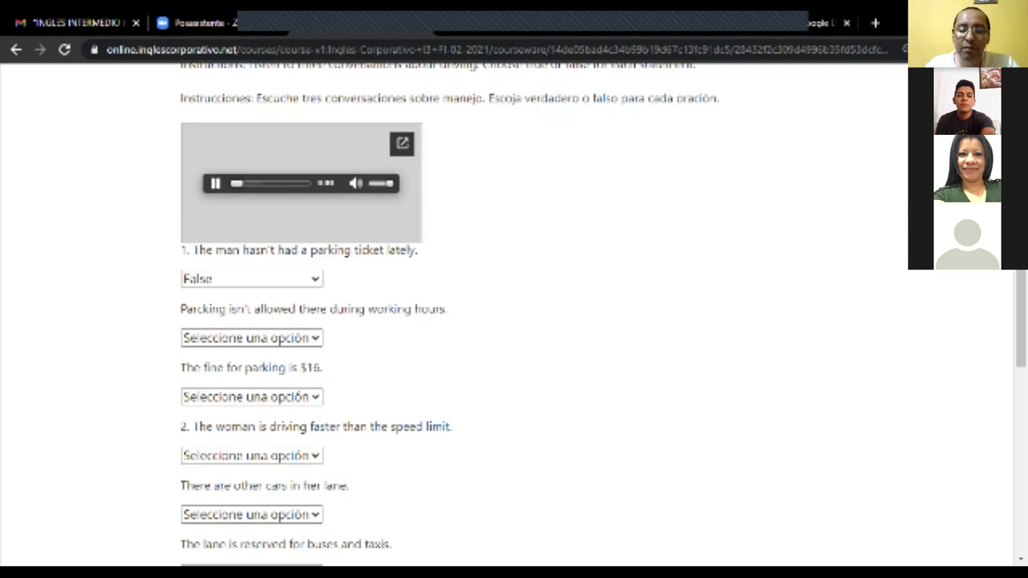
# Step: Answer True for "Parcking isn't allowed there during working hours." and False for "The fine for parking is $16."
pyautogui.scroll(-1, 514, 321)
pyautogui.click(251, 286)
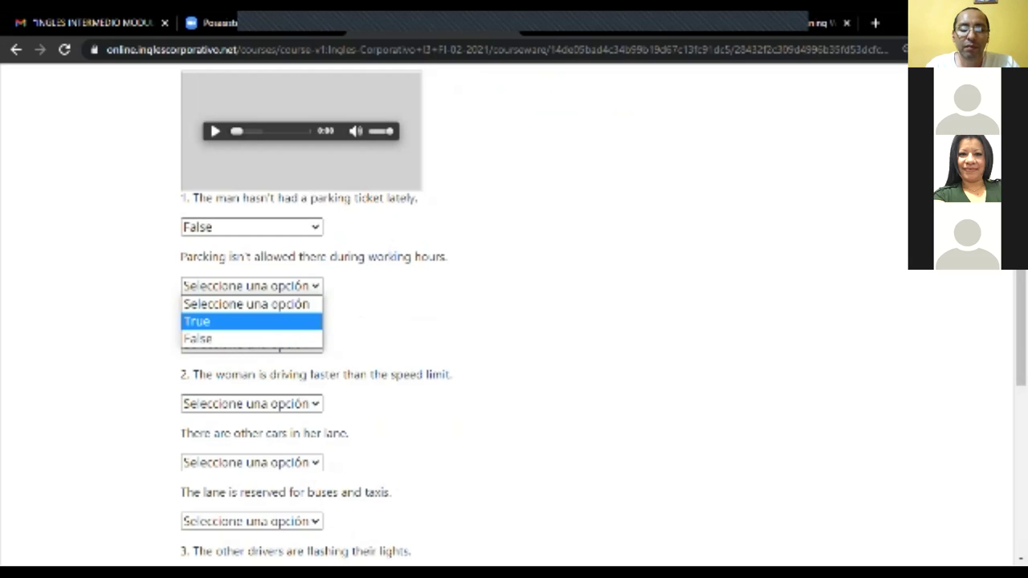
pyautogui.press('Return')
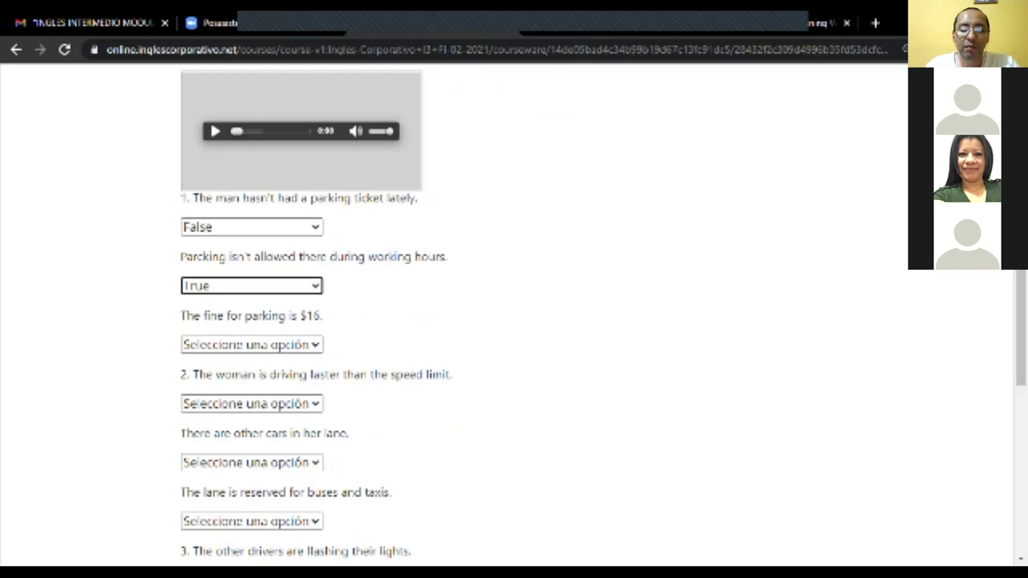
pyautogui.click(251, 344)
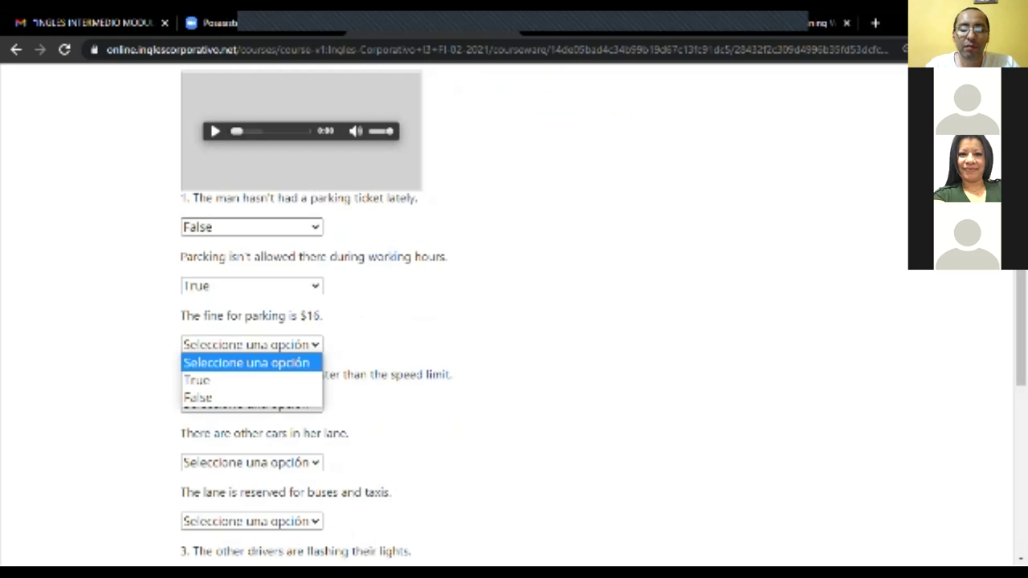
pyautogui.click(197, 398)
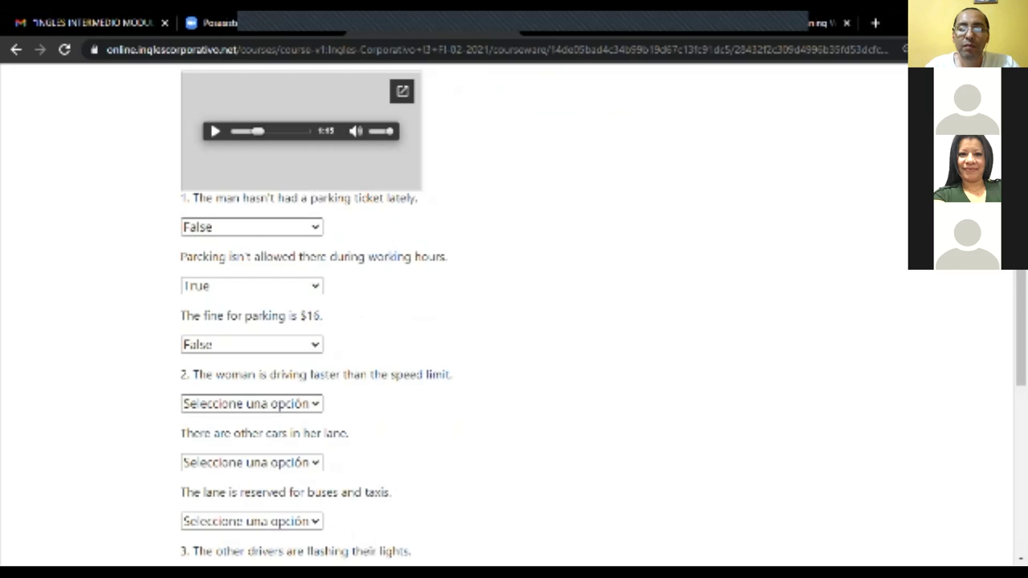
# Step: Try to resume the embedded driving conversations audio on the exercise page
pyautogui.press('space')
pyautogui.press('space')
pyautogui.press('space')
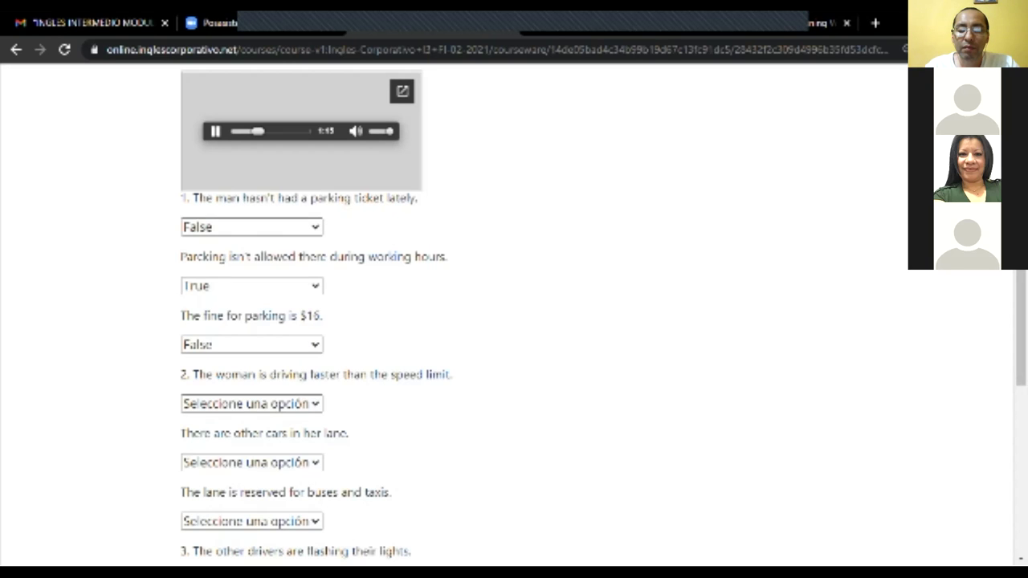
pyautogui.press('space')
pyautogui.press('space')
pyautogui.press('space')
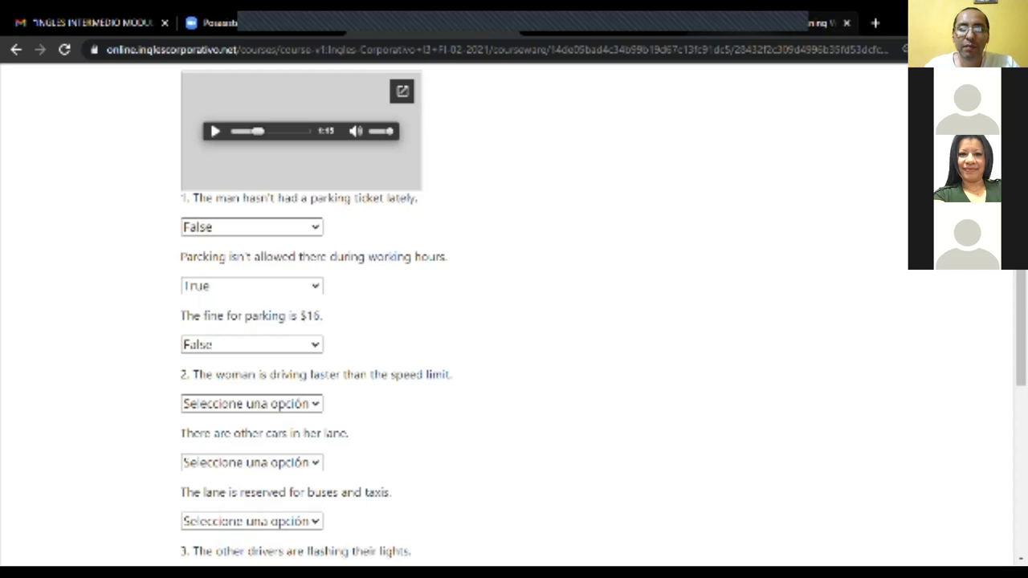
# Step: Try opening the audio in its own Google Drive page, then close it and retry the embedded player
pyautogui.click(401, 91)
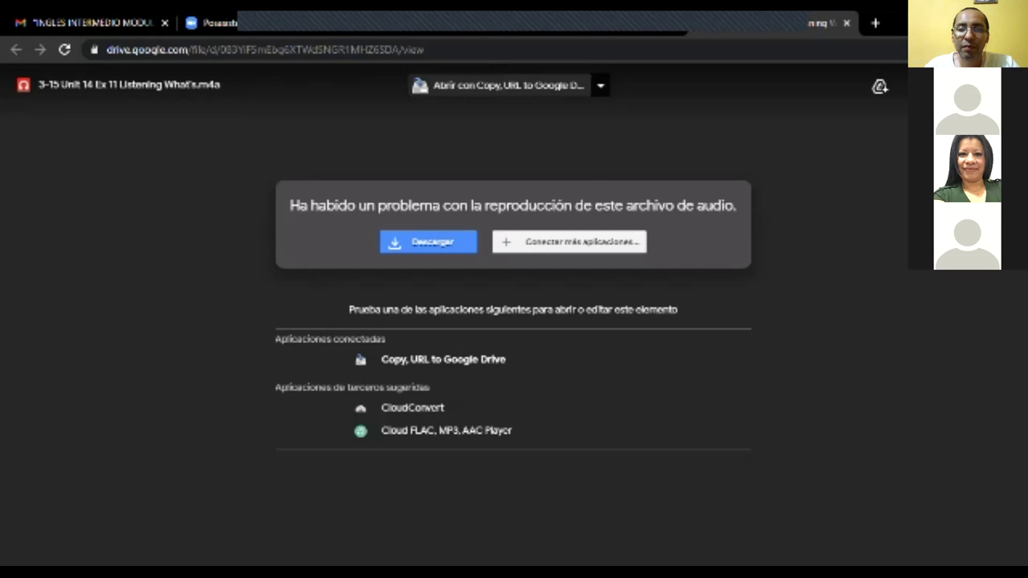
pyautogui.hotkey('ctrl', 'w')
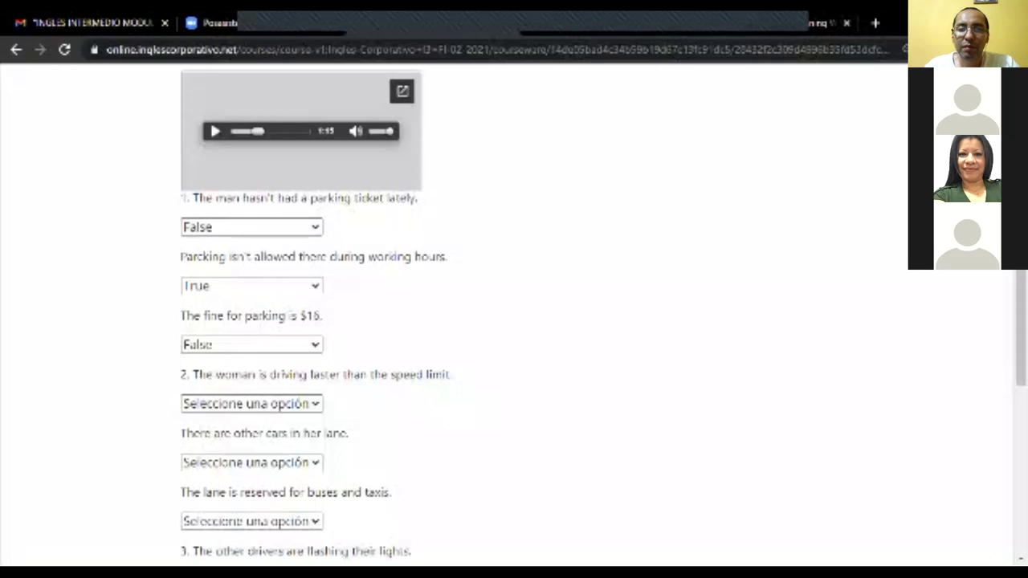
pyautogui.click(215, 131)
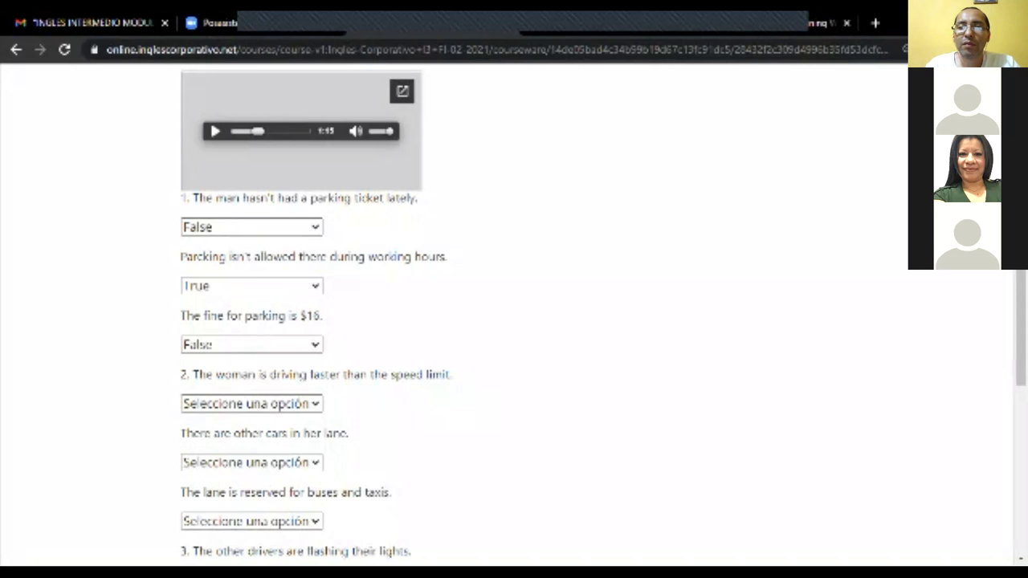
# Step: Play "3-15 Unit 14 Ex 11 Listening What's.m4a" in a separate Google Drive page and return to the exercise statements
pyautogui.click(402, 91)
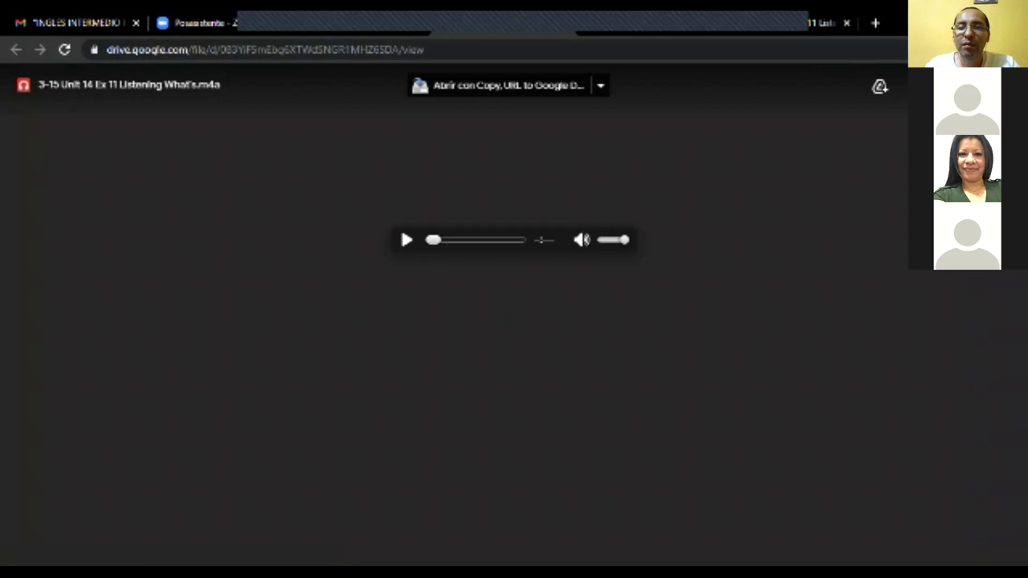
pyautogui.press('space')
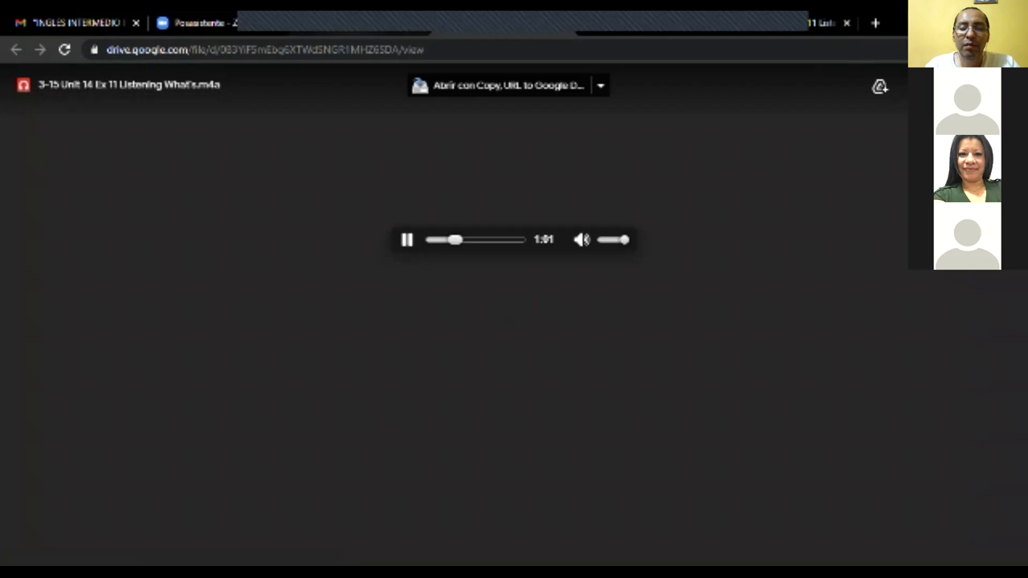
pyautogui.hotkey('ctrl', 'w')
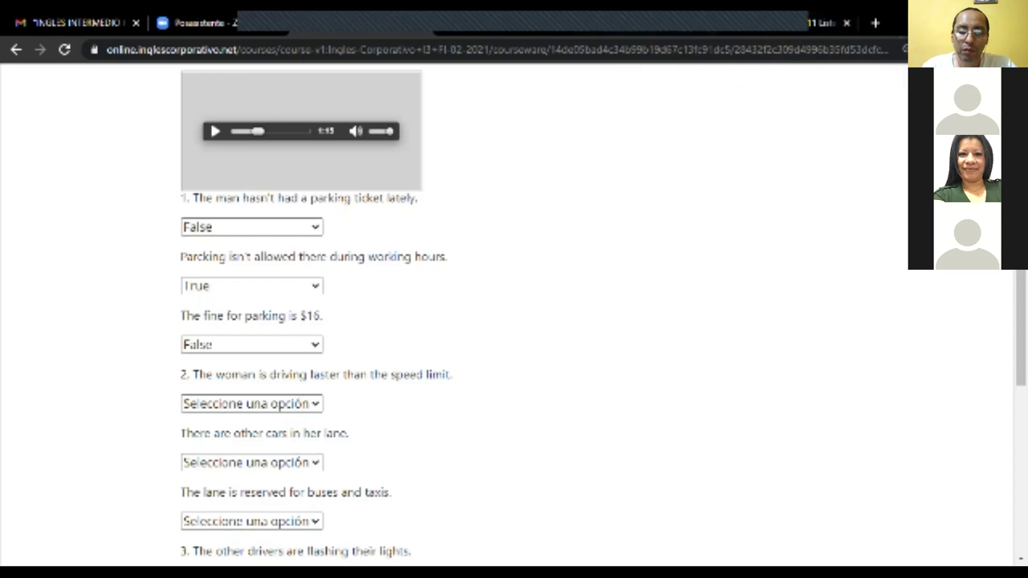
# Step: Go back to the Google Drive audio page and try to resume the recording from where it stopped
pyautogui.hotkey('ctrl', 'Tab')
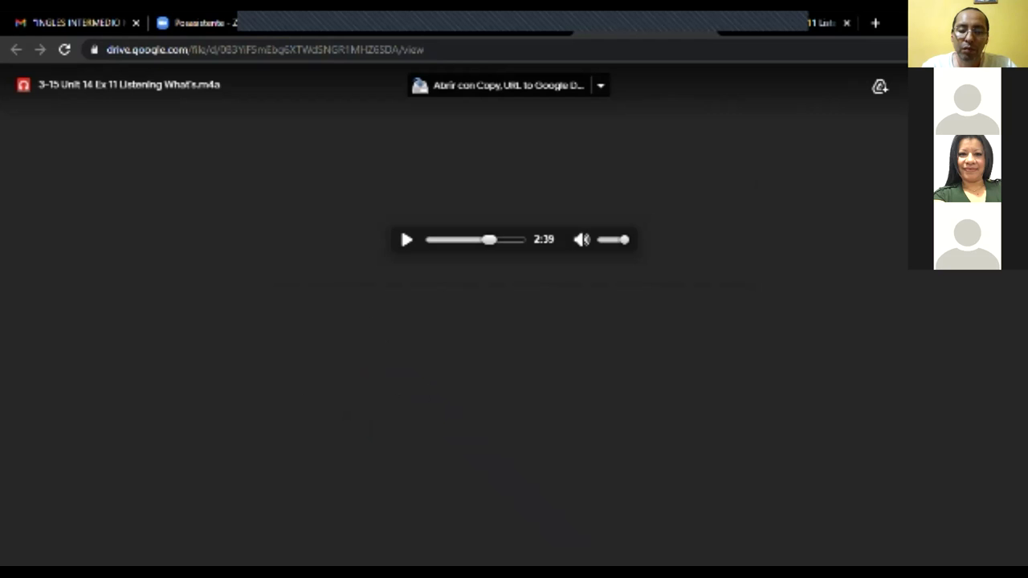
pyautogui.press('space')
pyautogui.click(406, 239)
pyautogui.press('space')
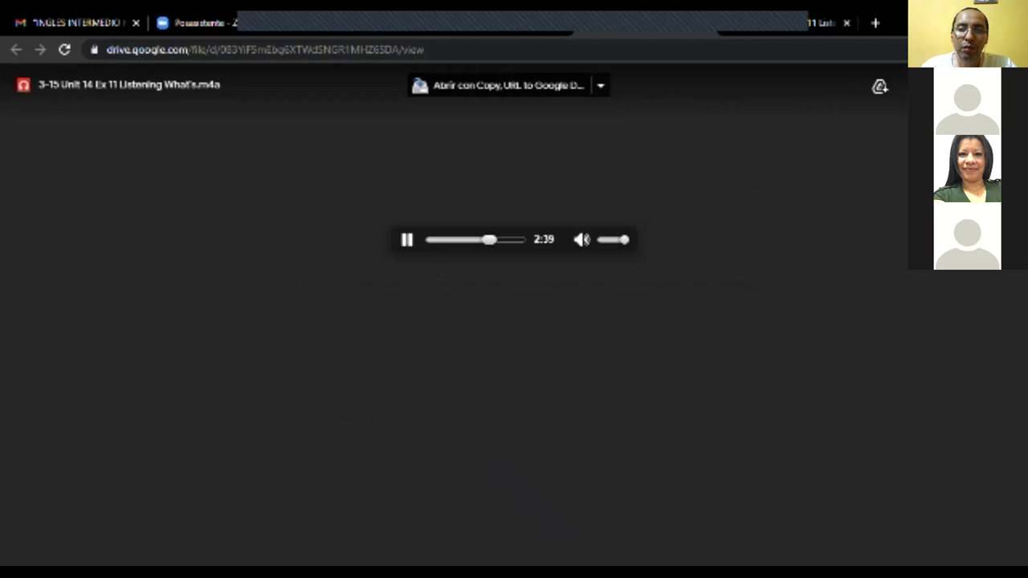
pyautogui.press('space')
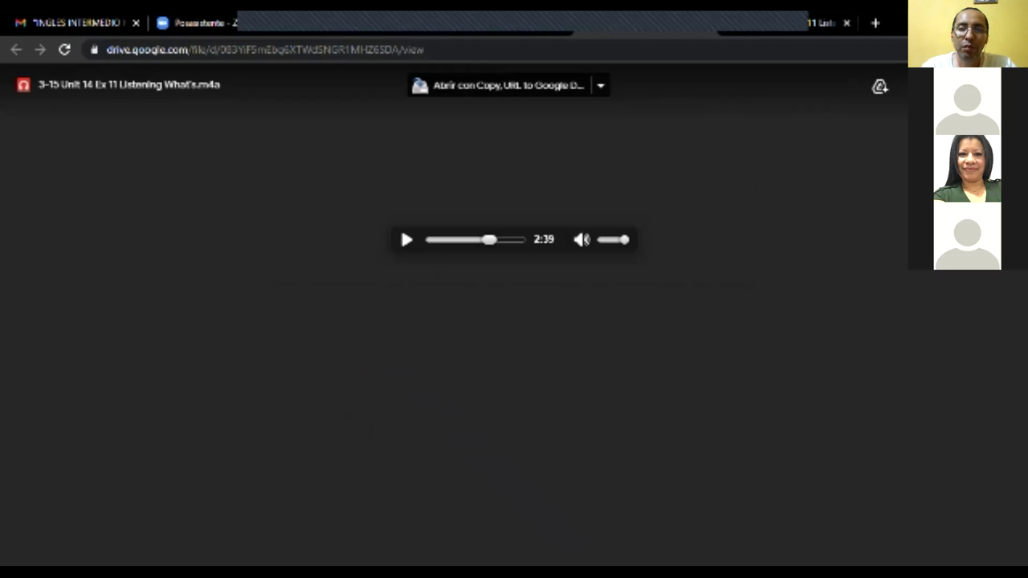